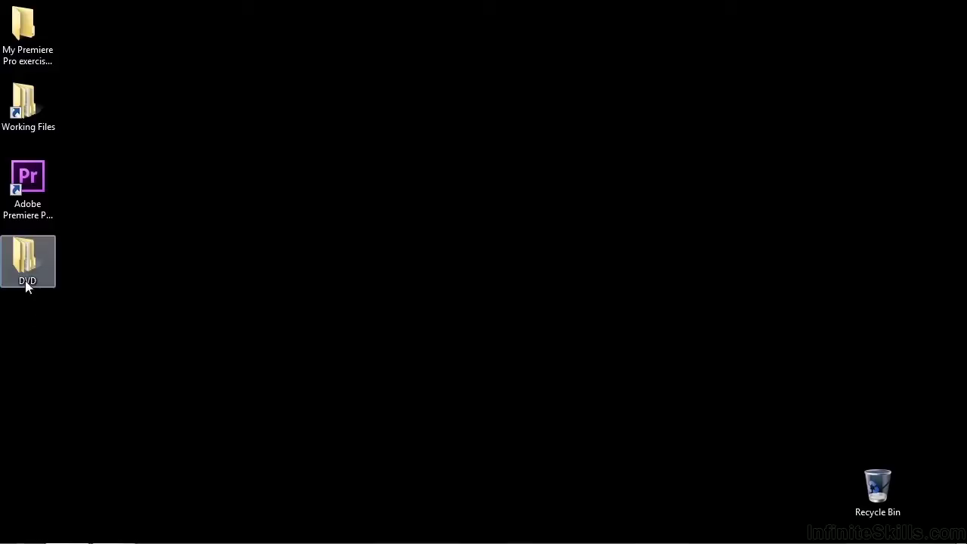
- Inspect the DVD disc's AUDIO_TS and VIDEO_TS folders and the DVD copy folder on the desktop
double_click(21, 121)
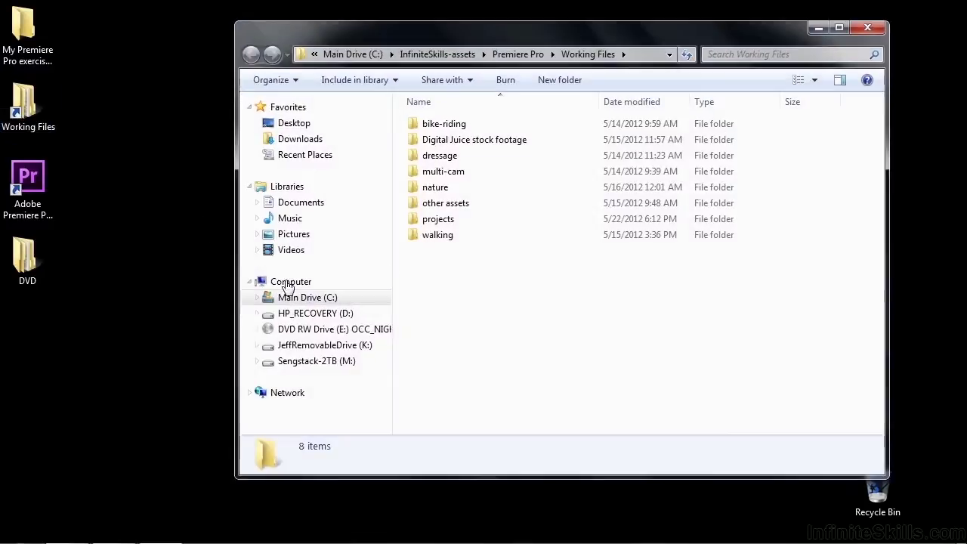
click(277, 331)
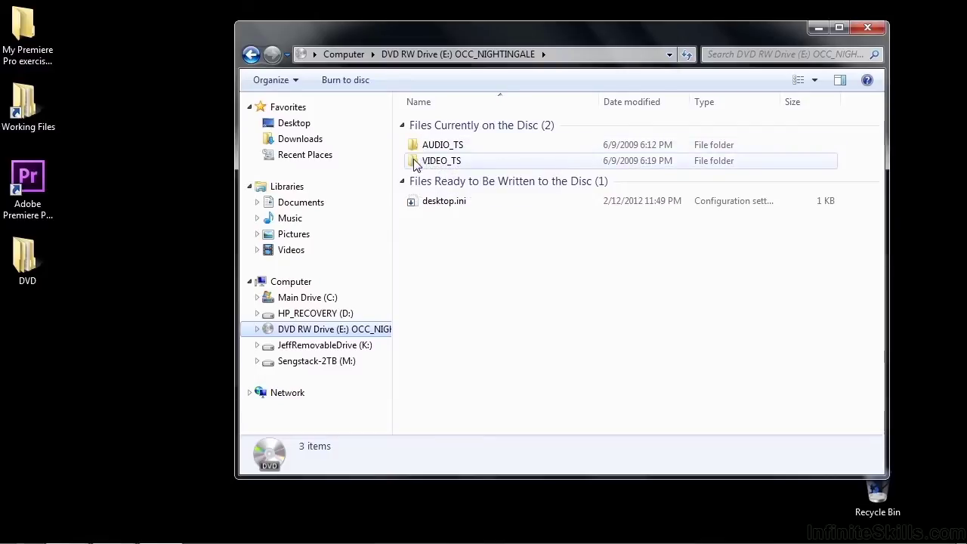
mouse_move(423, 166)
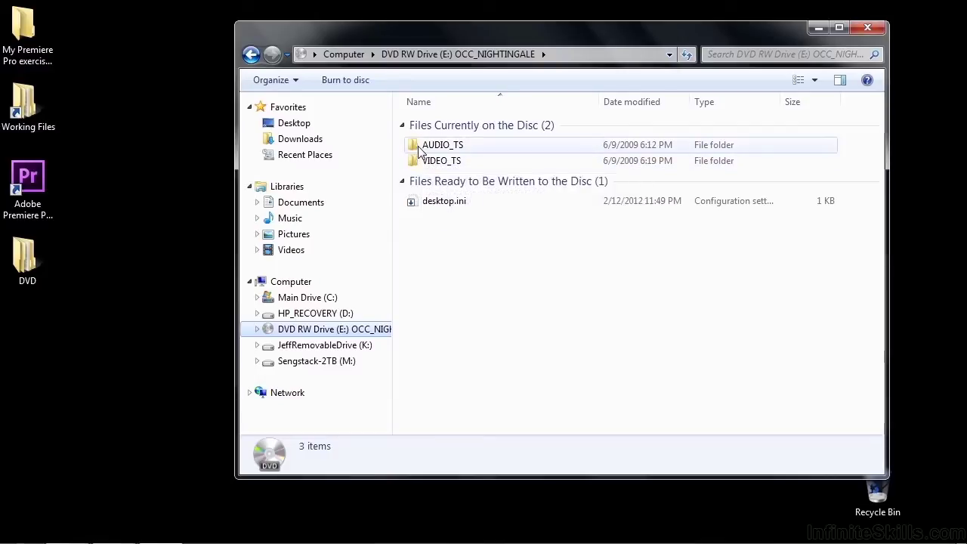
double_click(419, 151)
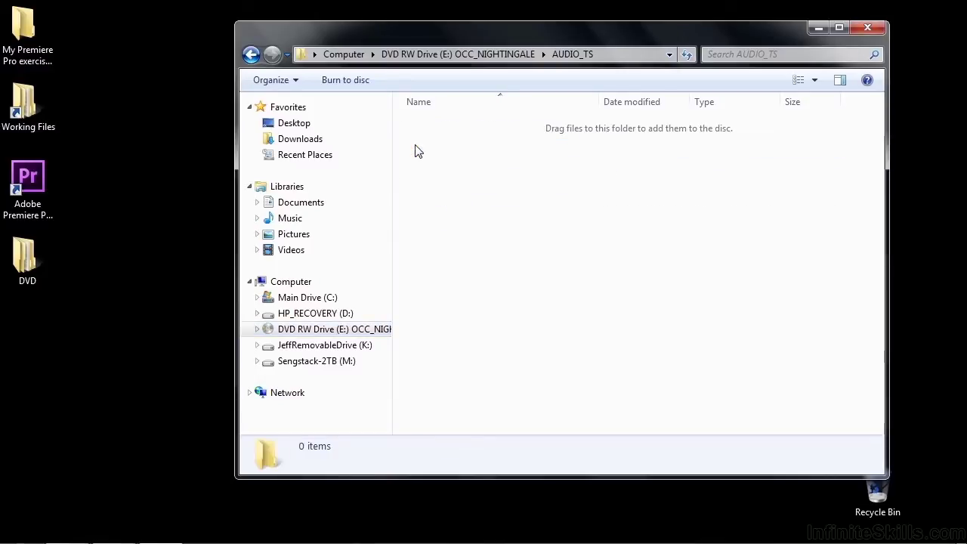
click(496, 56)
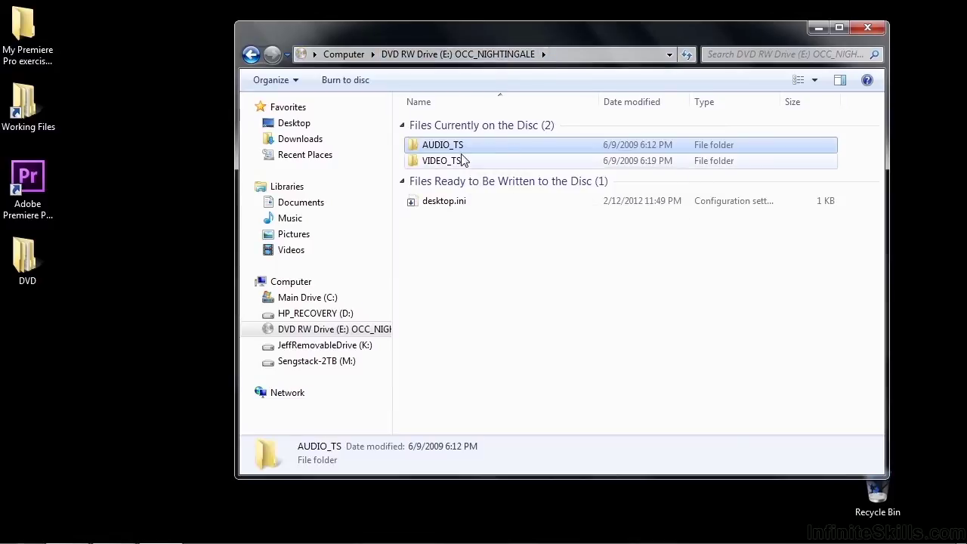
double_click(416, 163)
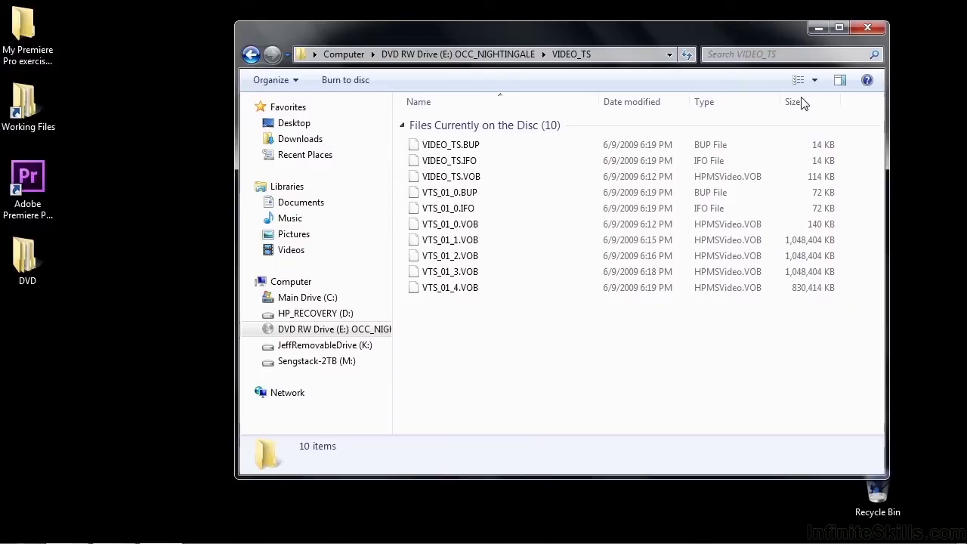
click(865, 28)
double_click(11, 266)
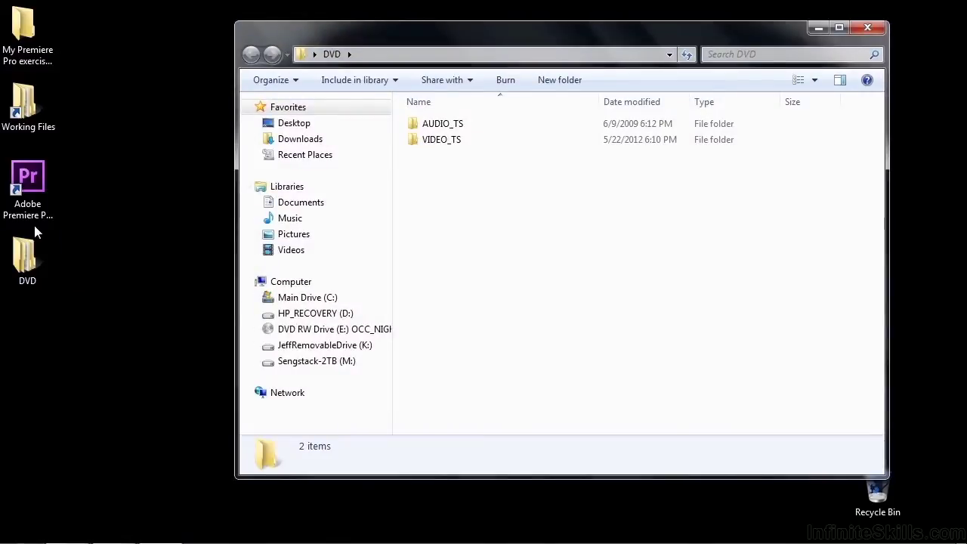
click(866, 29)
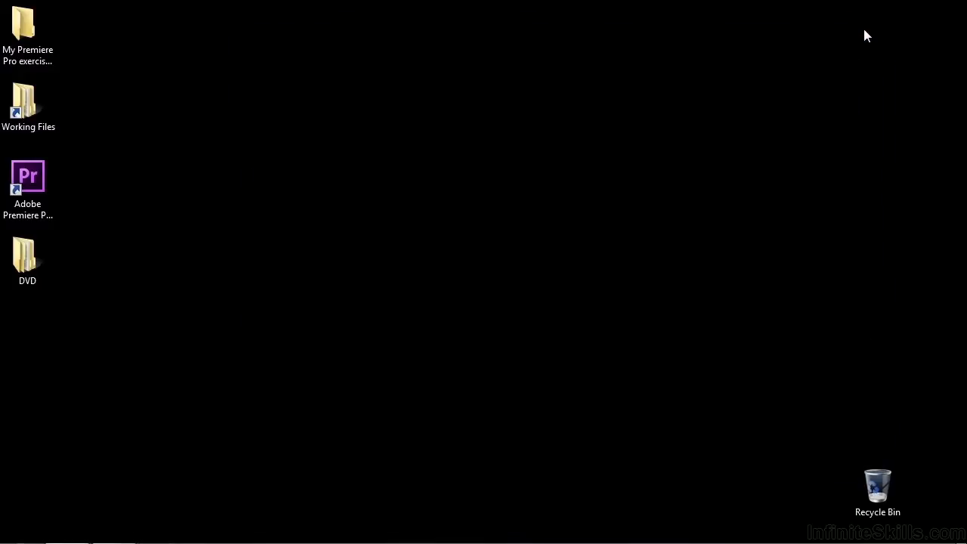
- Start Premiere Pro and create the project 'DVD import' in Desktop > My Premiere Pro exercise files
double_click(23, 186)
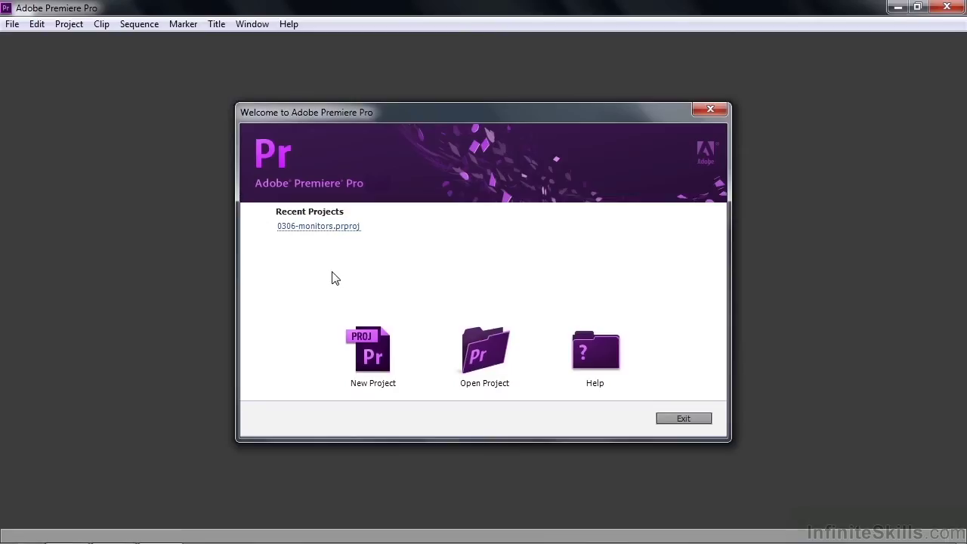
click(378, 351)
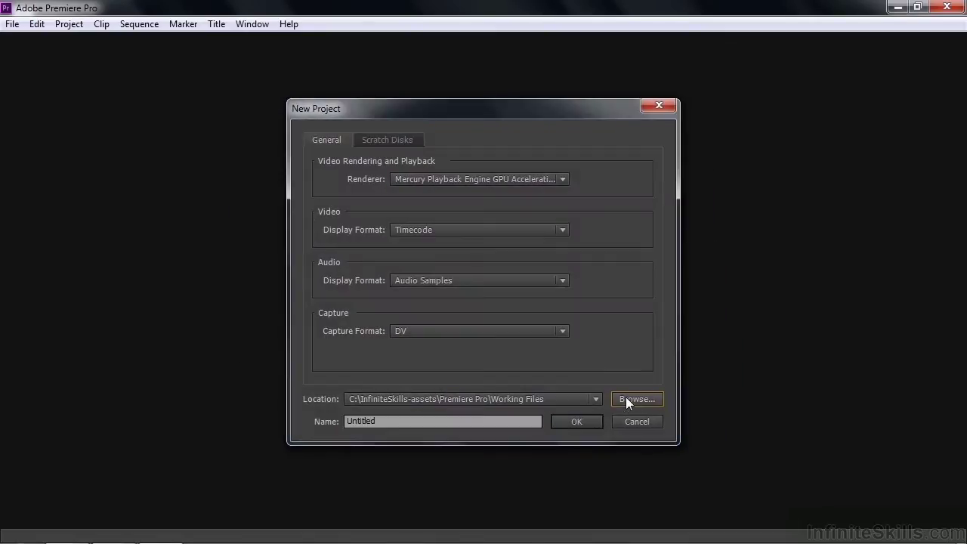
click(626, 398)
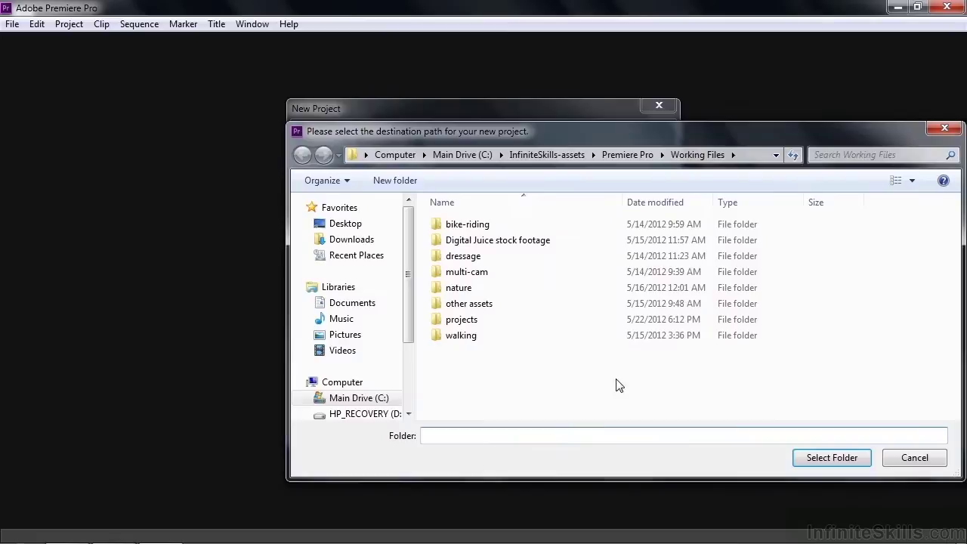
click(361, 223)
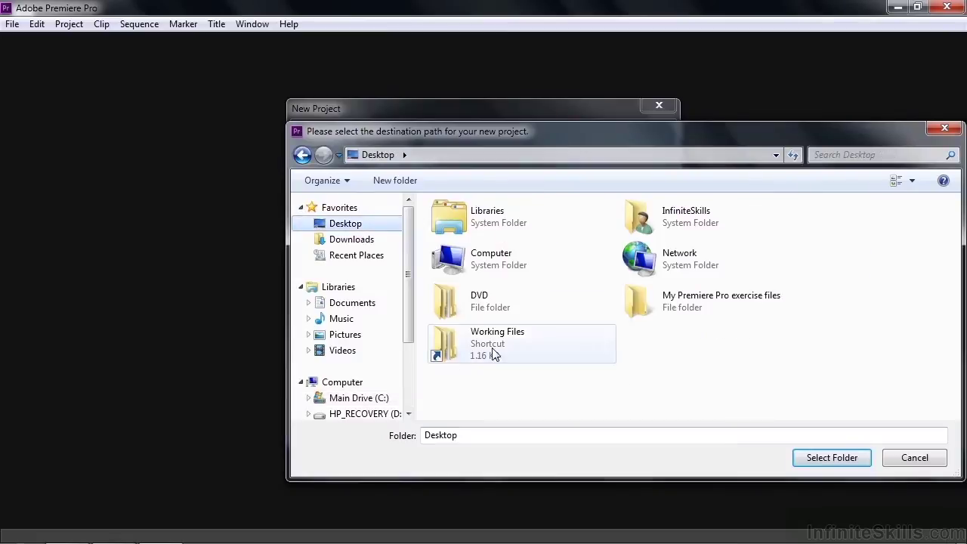
double_click(656, 304)
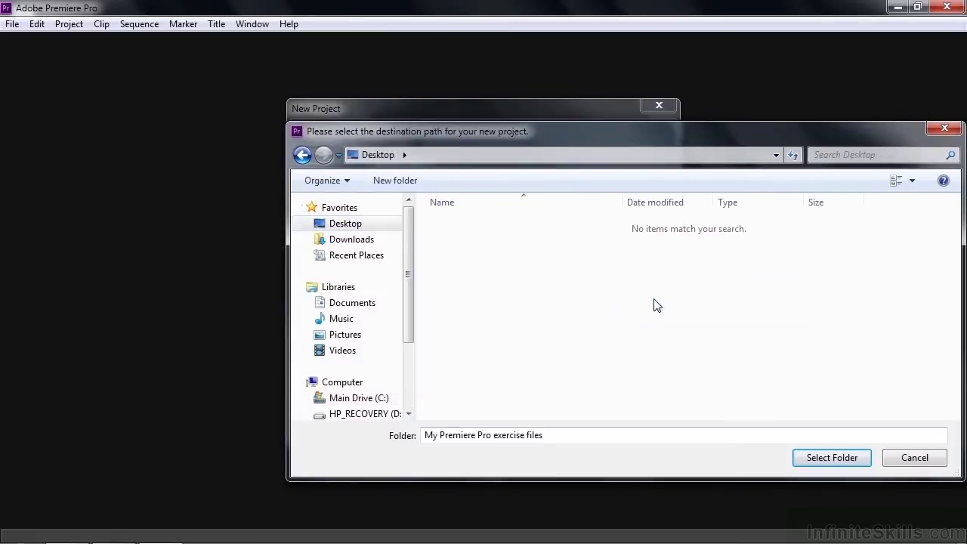
click(834, 459)
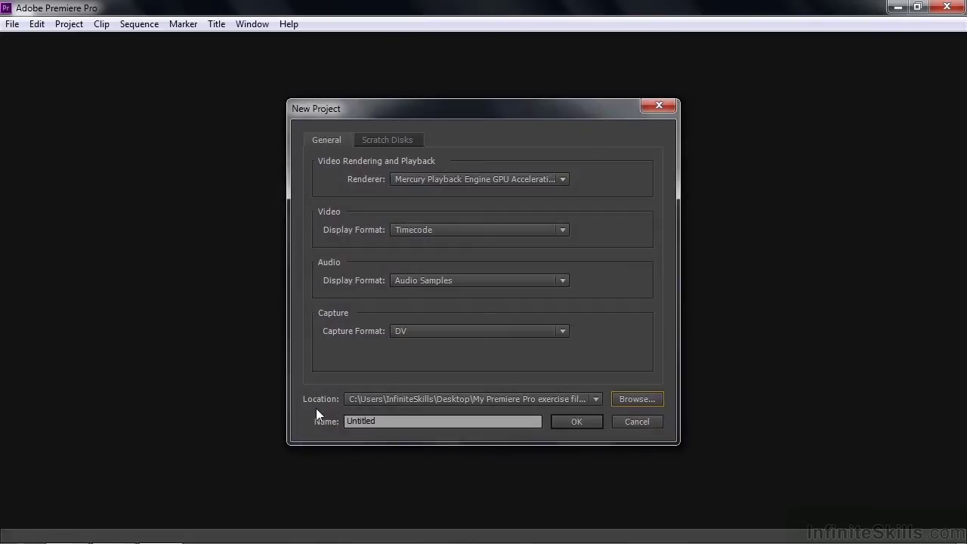
drag(401, 421, 333, 423)
text(DVD import)
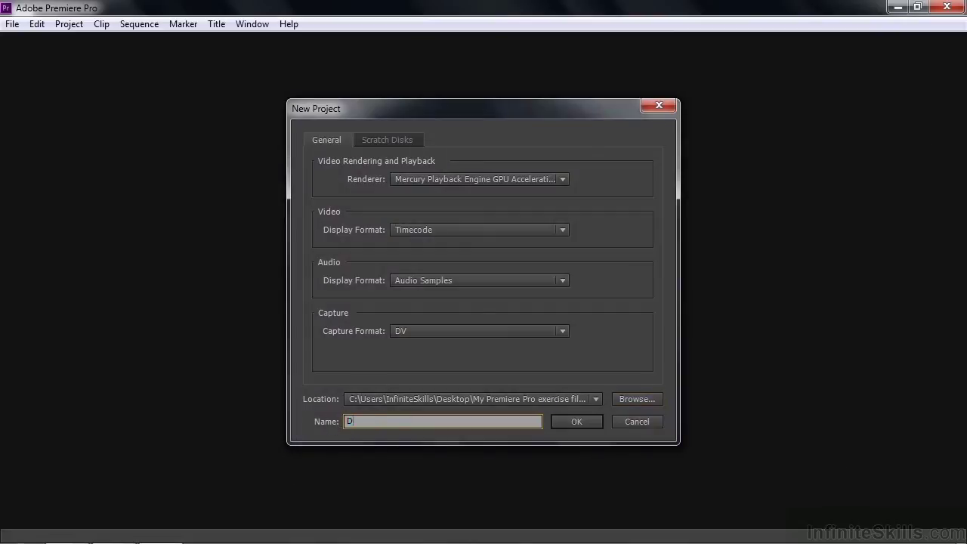
click(574, 420)
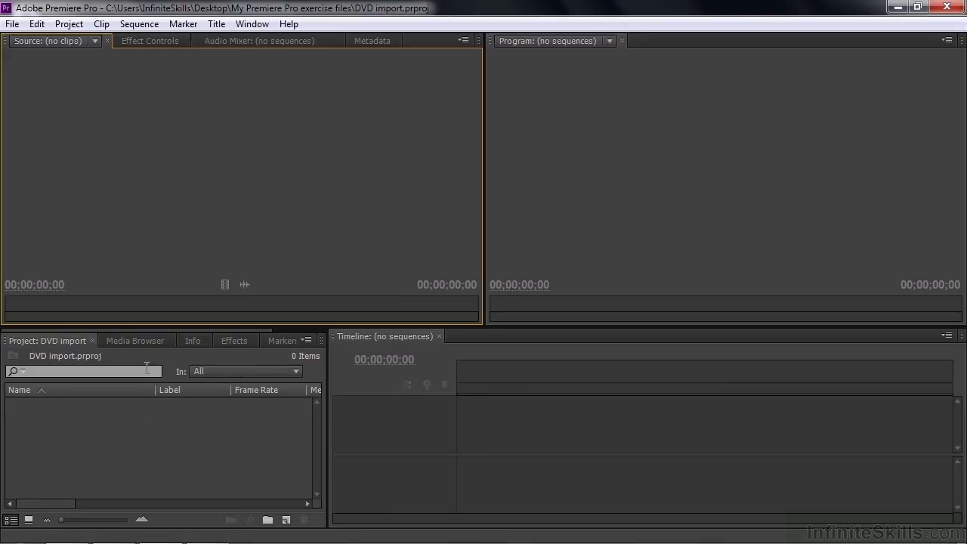
- Open the E: (OCC_NIGHTINGALE) disc's VIDEO_TS folder in the Media Browser to show its two VOB clips
click(143, 340)
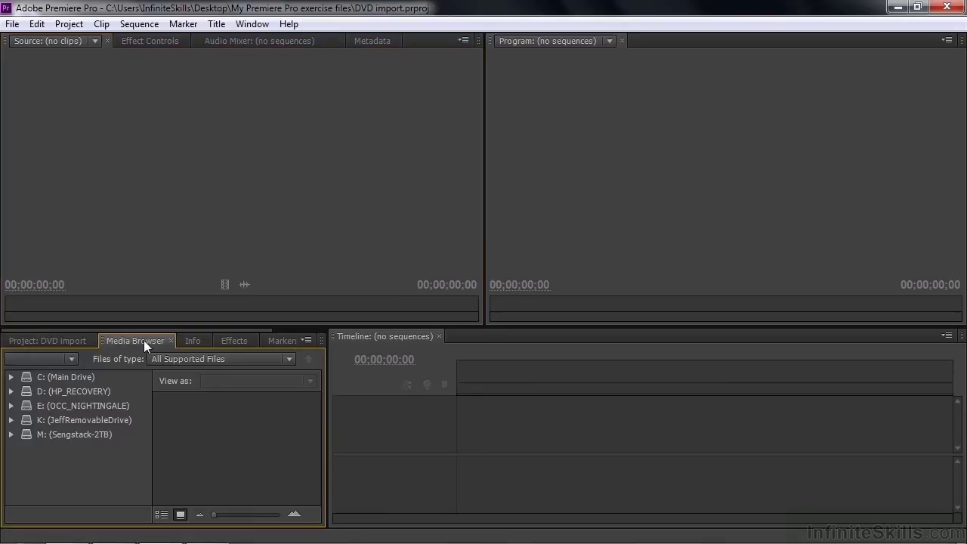
click(11, 406)
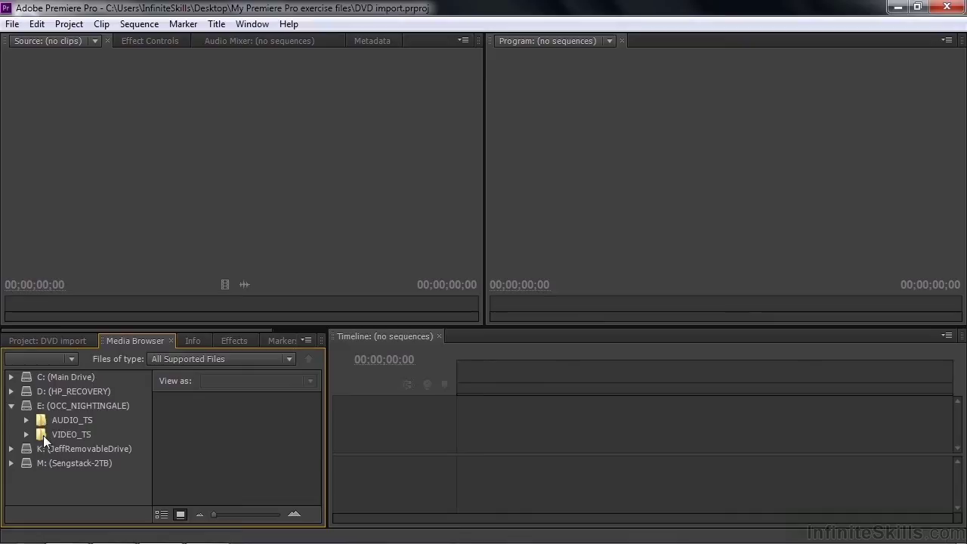
click(51, 431)
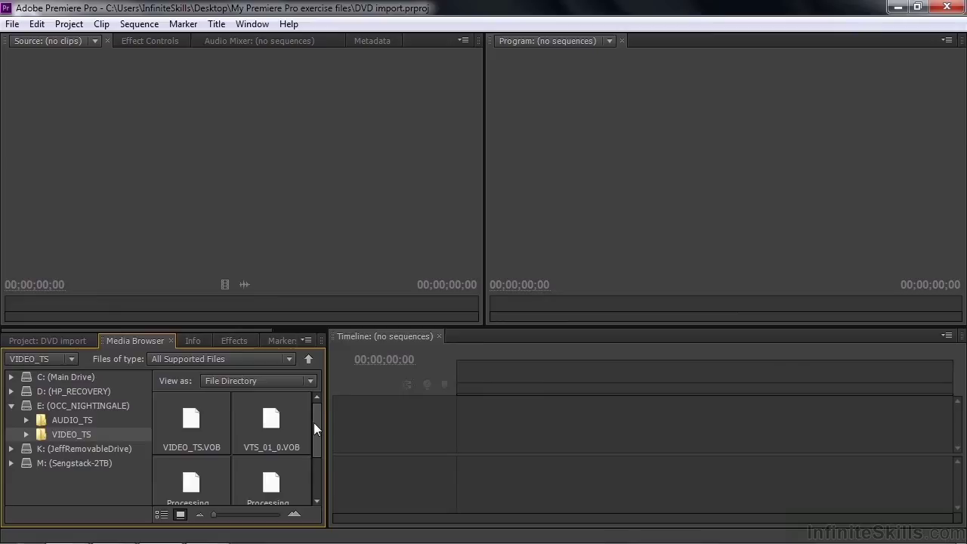
drag(313, 426, 315, 455)
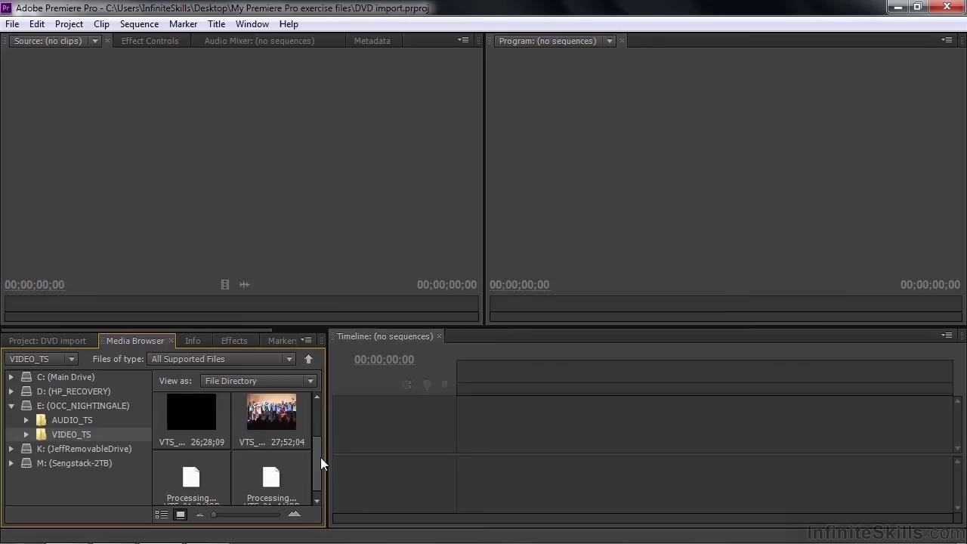
- Import VTS_01_3.VOB from the desktop DVD copy's VIDEO_TS folder and view it in the Project panel
click(11, 406)
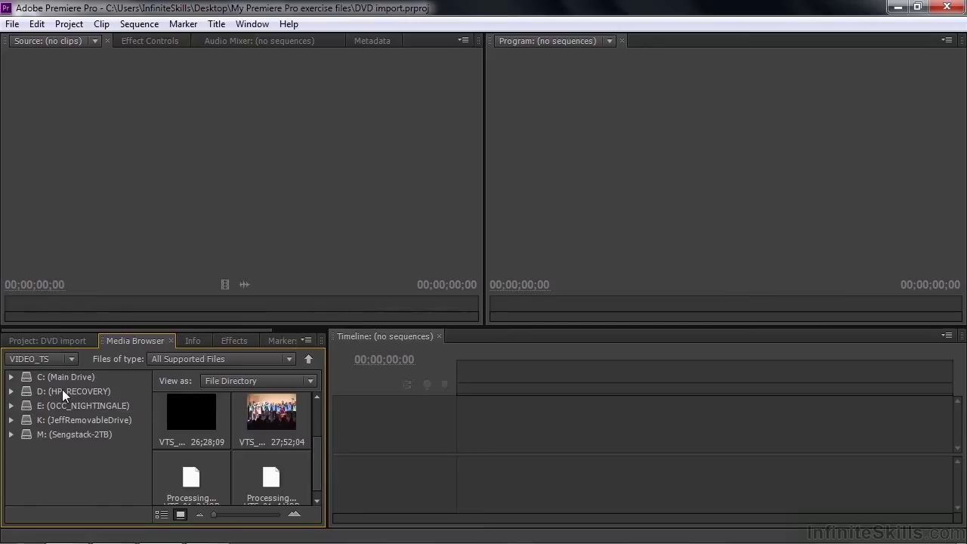
click(62, 389)
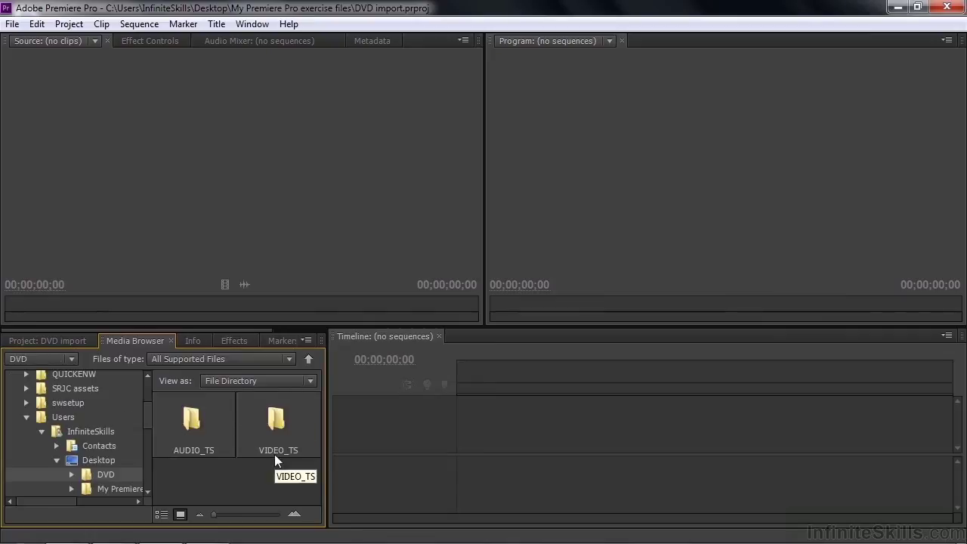
double_click(277, 420)
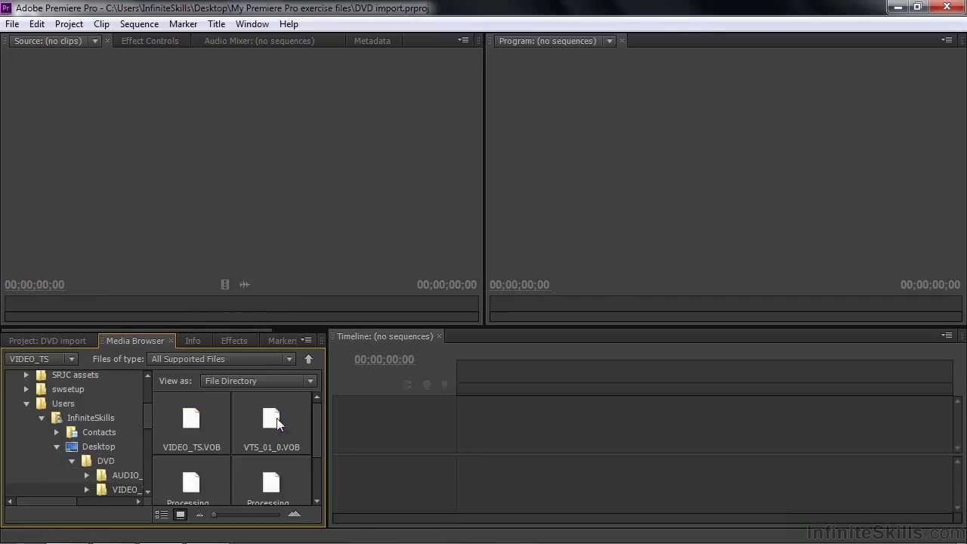
scroll(309, 434, down, 1)
scroll(313, 441, down, 2)
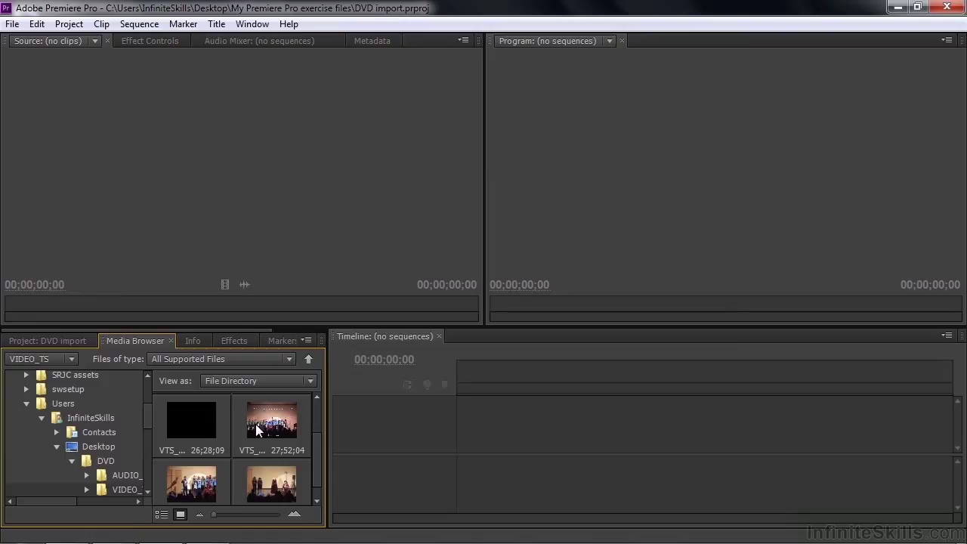
scroll(272, 441, down, 1)
right_click(195, 466)
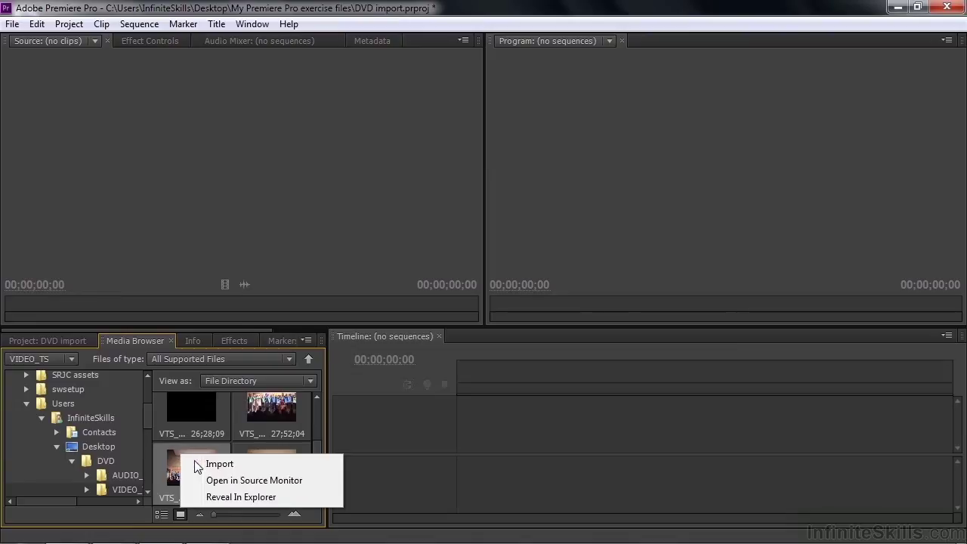
click(208, 463)
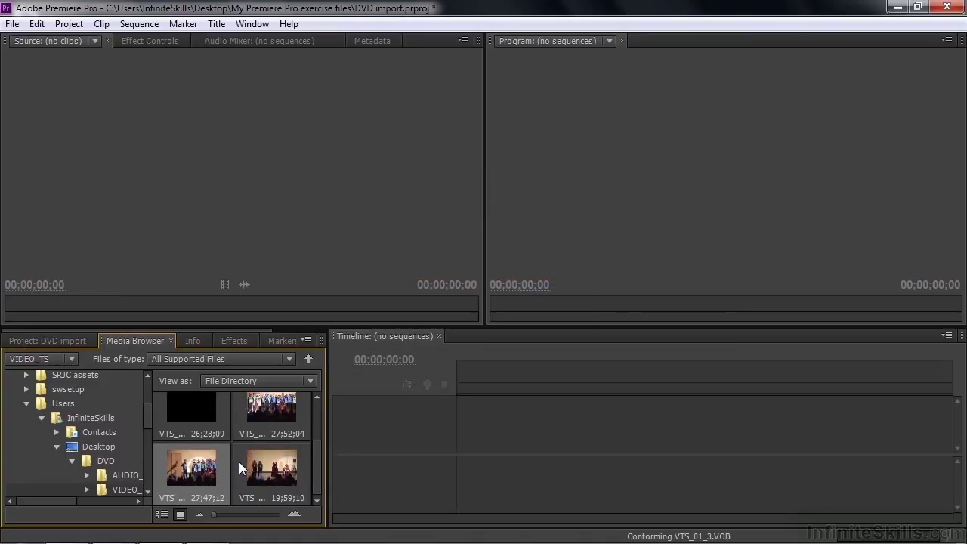
click(48, 343)
click(135, 341)
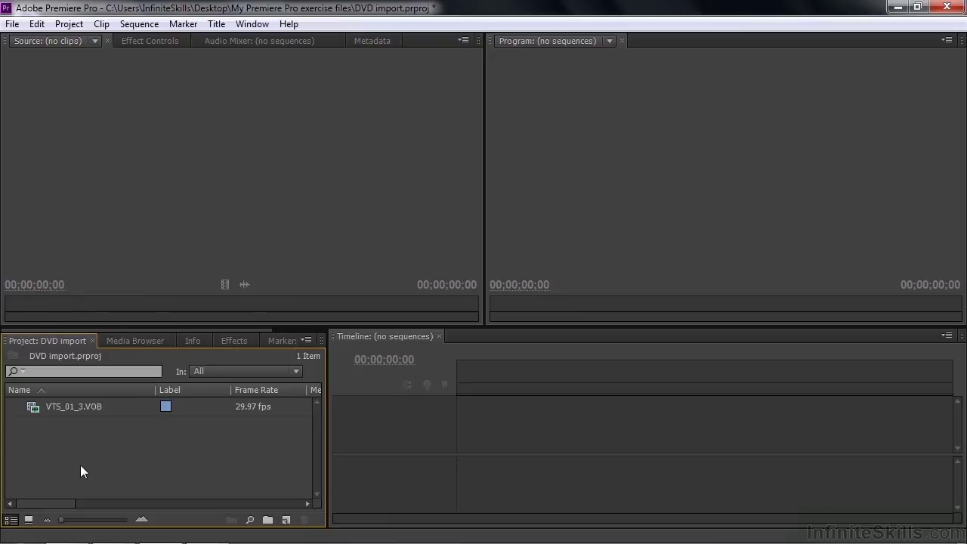
- Import VTS_01_4.VOB from the VIDEO_TS folder using Ctrl+I
click(13, 24)
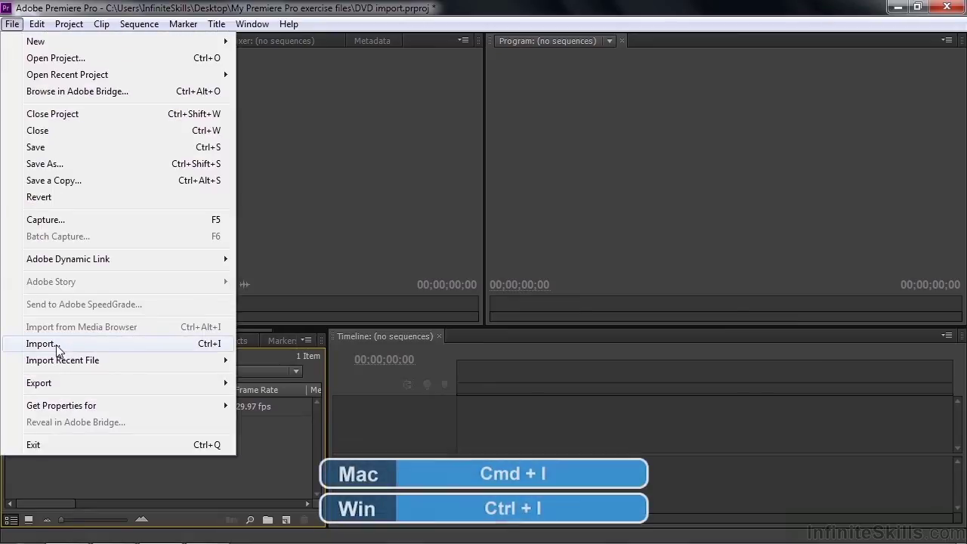
click(81, 467)
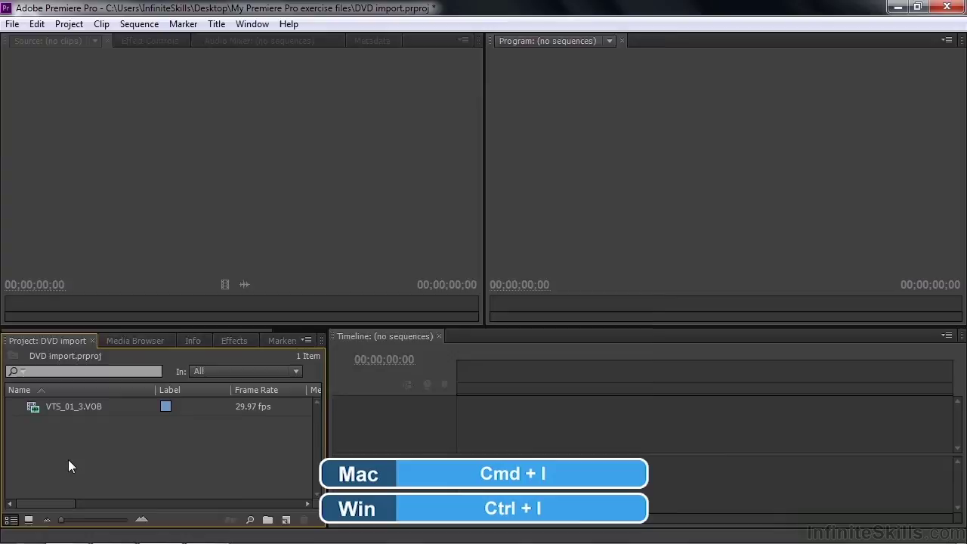
key(ctrl+i)
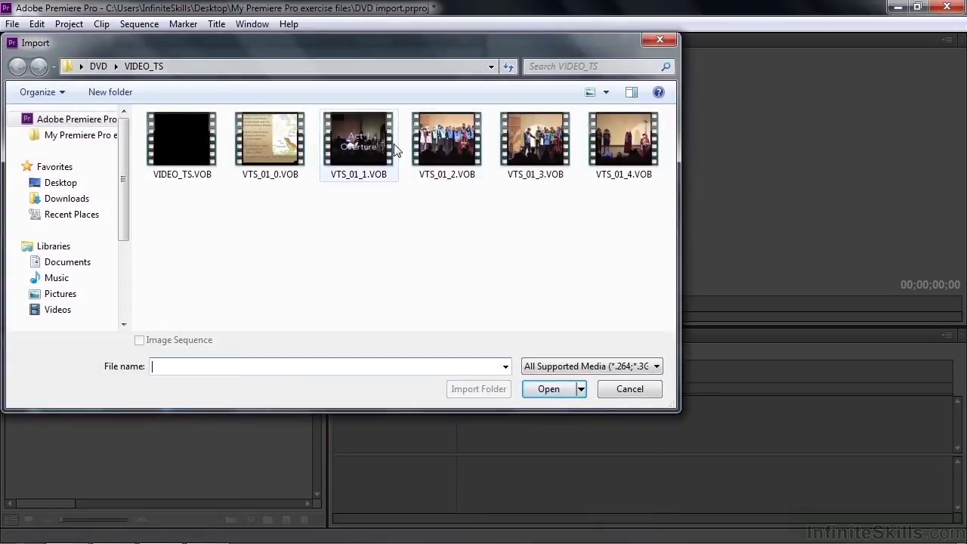
click(647, 152)
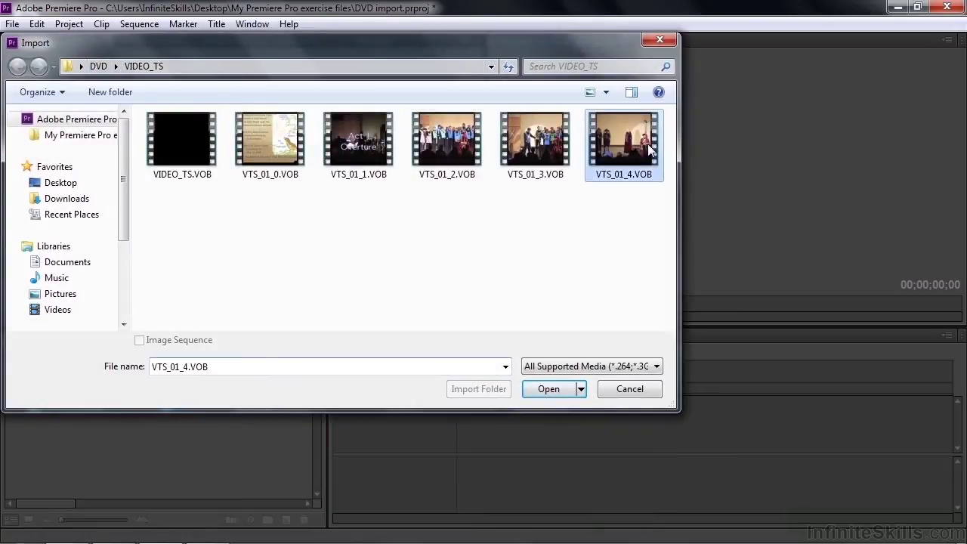
click(563, 394)
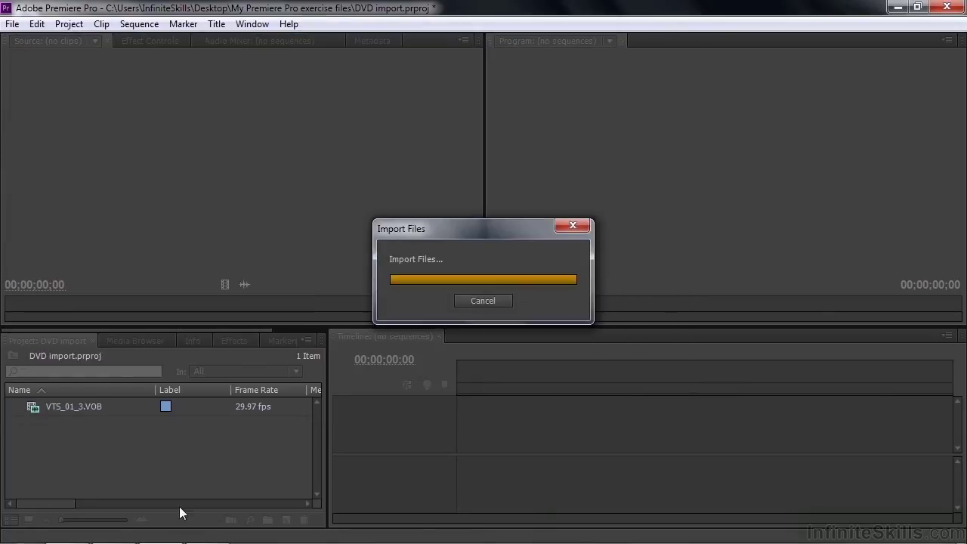